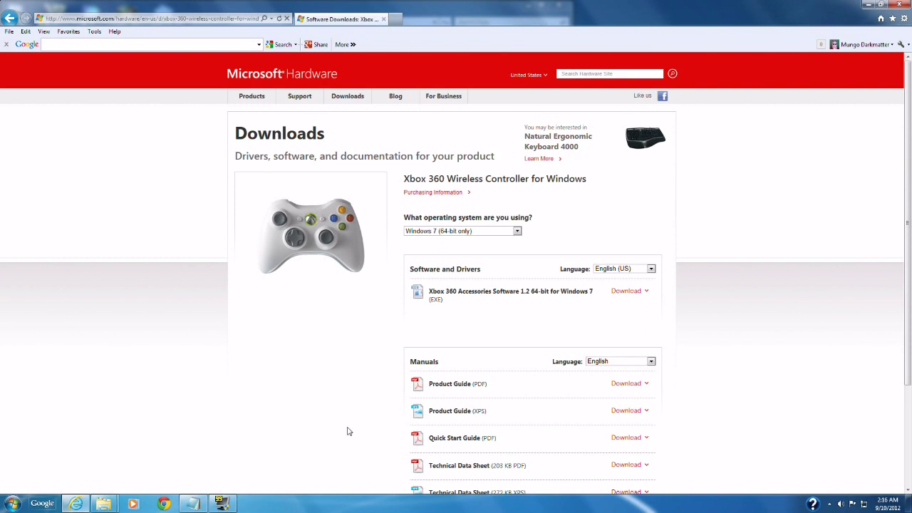
Step: Choose Windows 7 (64-bit only) as the operating system and check the driver installation status
{"action": "left_click", "coordinate": [518, 232]}
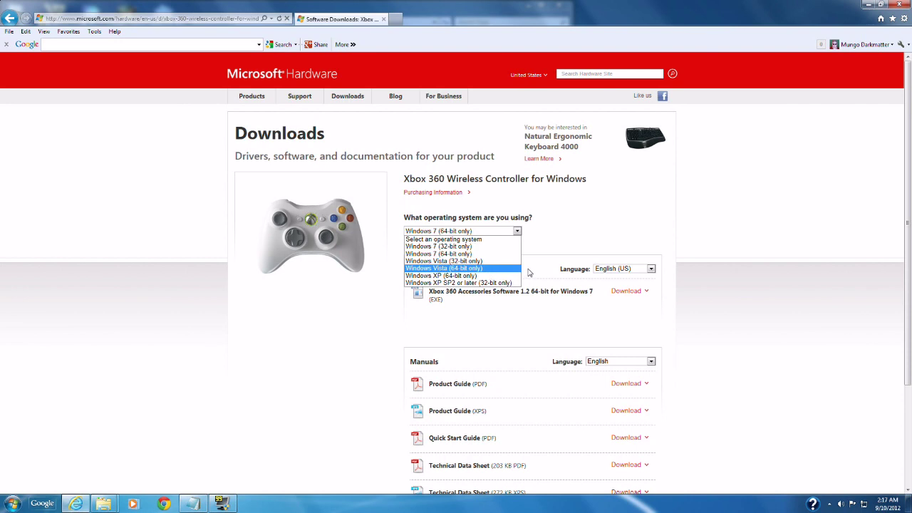
{"action": "left_click", "coordinate": [491, 255]}
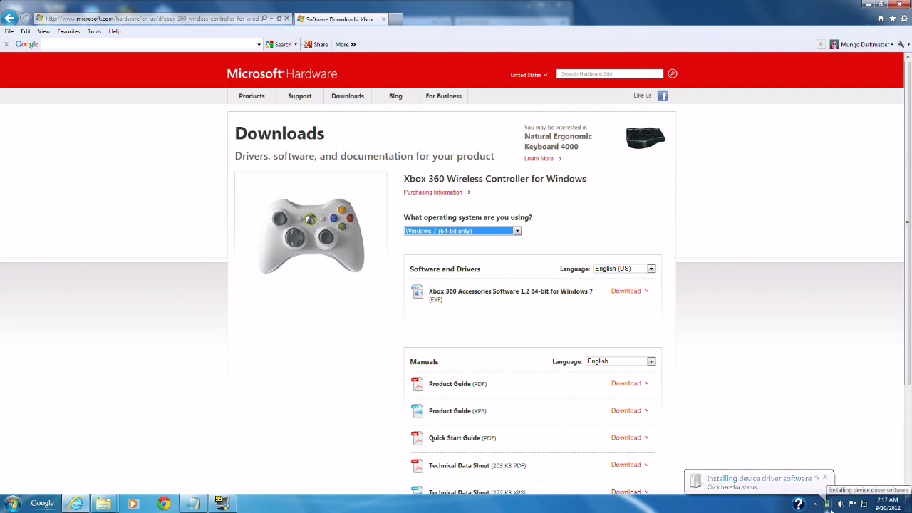
{"action": "left_click", "coordinate": [829, 504]}
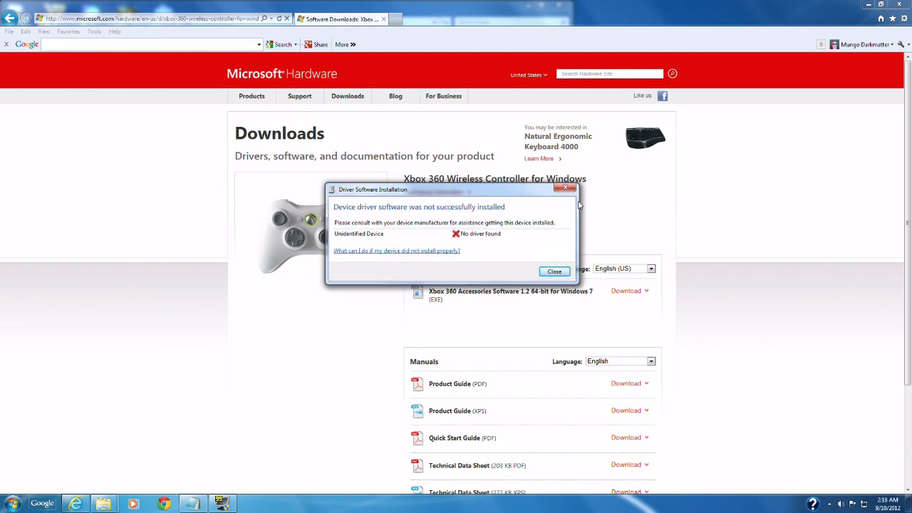
{"action": "left_click", "coordinate": [553, 272]}
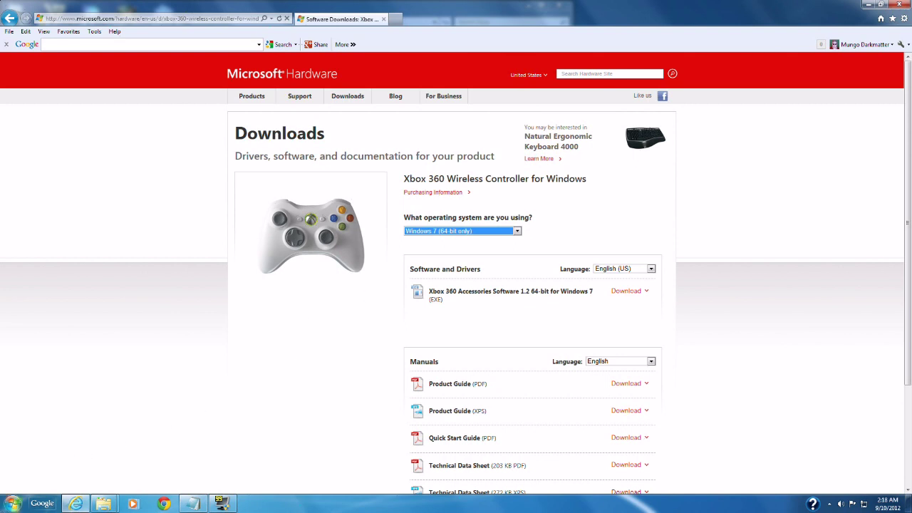
Step: Launch Computer Management via Computer's Manage option and select the Unknown device in Device Manager
{"action": "left_click", "coordinate": [13, 503]}
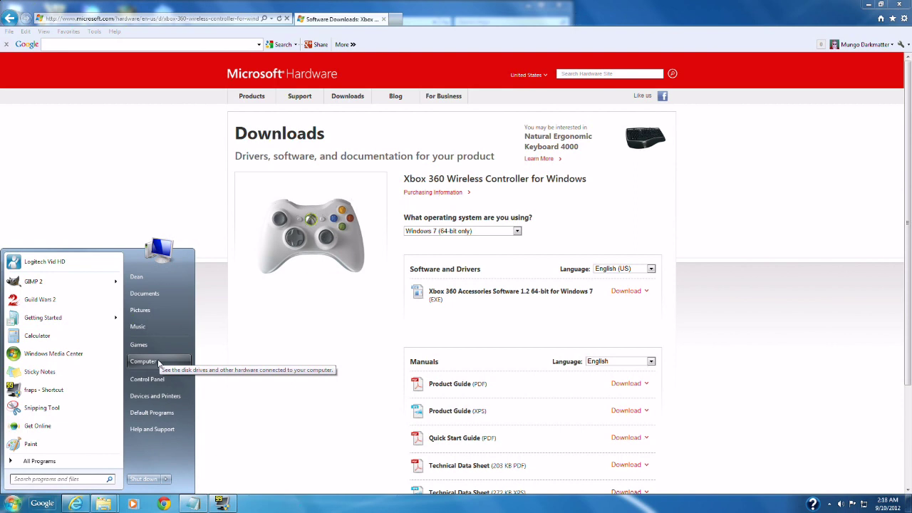
{"action": "right_click", "coordinate": [158, 363]}
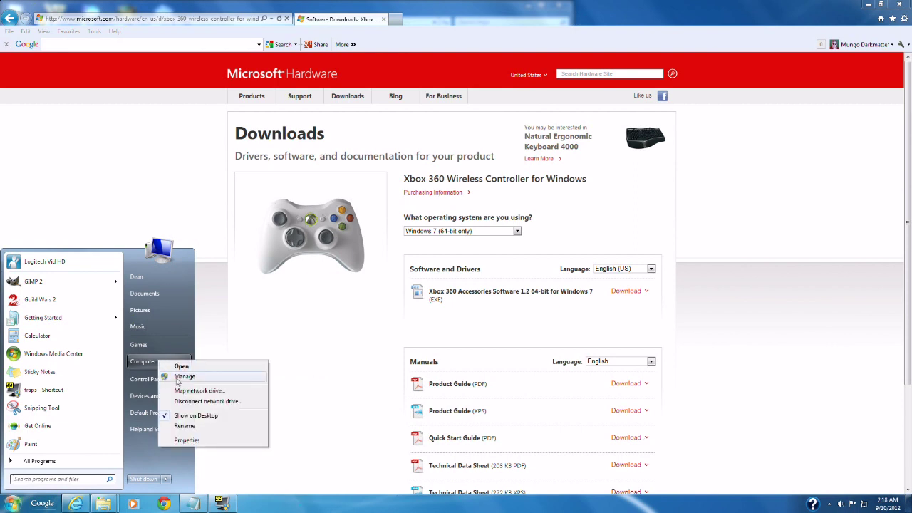
{"action": "left_click", "coordinate": [176, 378]}
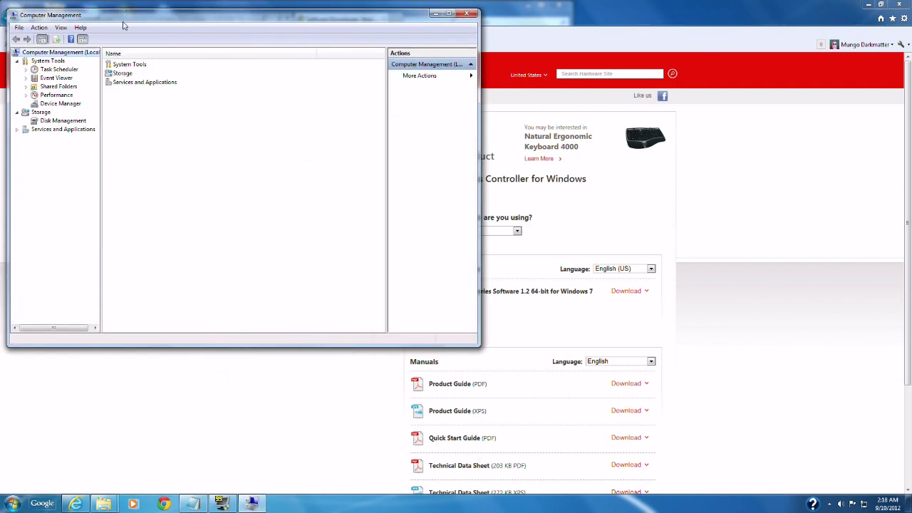
{"action": "left_click_drag", "start_coordinate": [125, 17], "coordinate": [216, 99]}
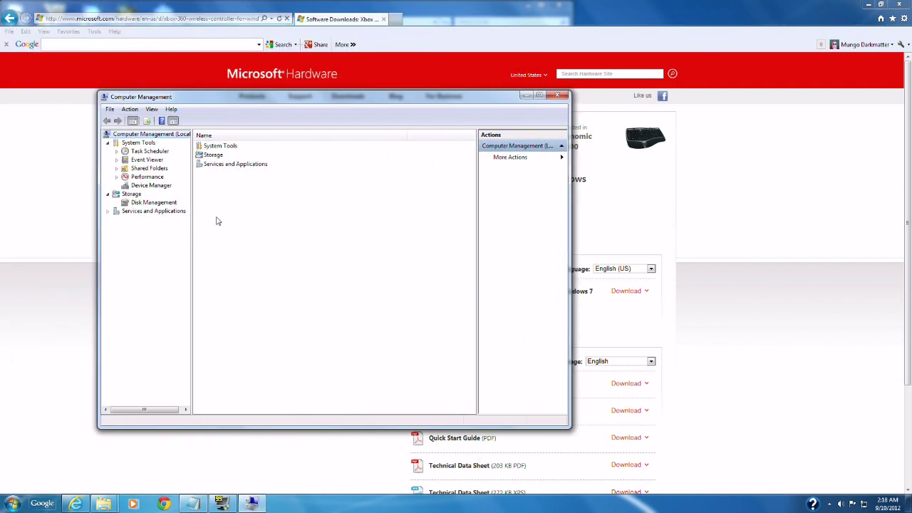
{"action": "left_click", "coordinate": [162, 186]}
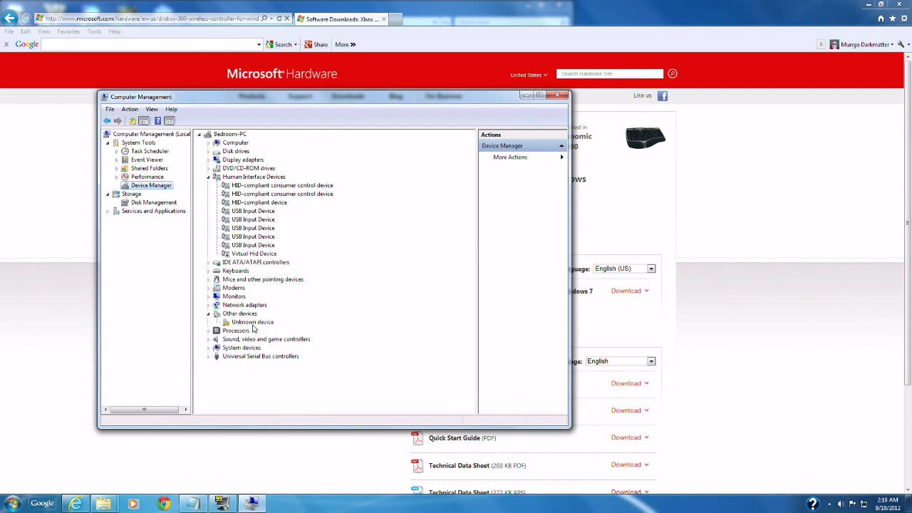
{"action": "left_click", "coordinate": [253, 324]}
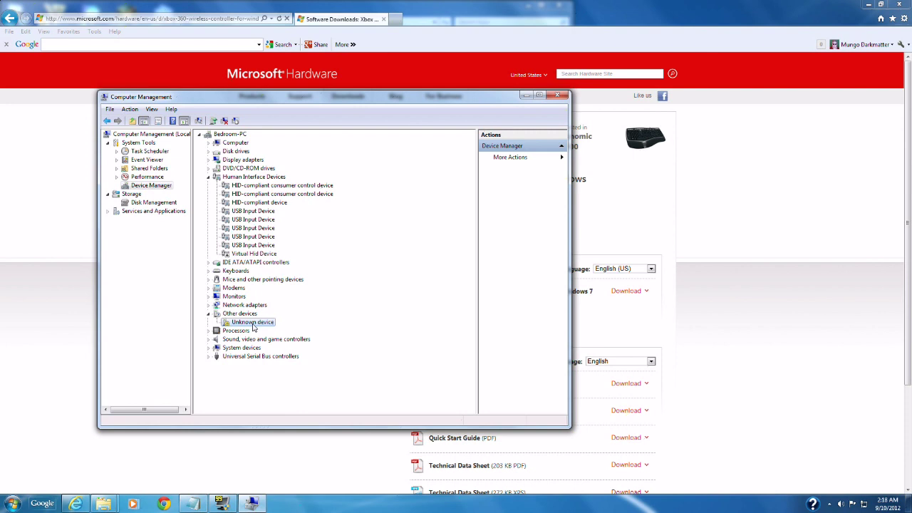
Step: Pick the Unknown device's driver manually, choosing Microsoft Common Controller For Windows Class as its type
{"action": "right_click", "coordinate": [253, 327]}
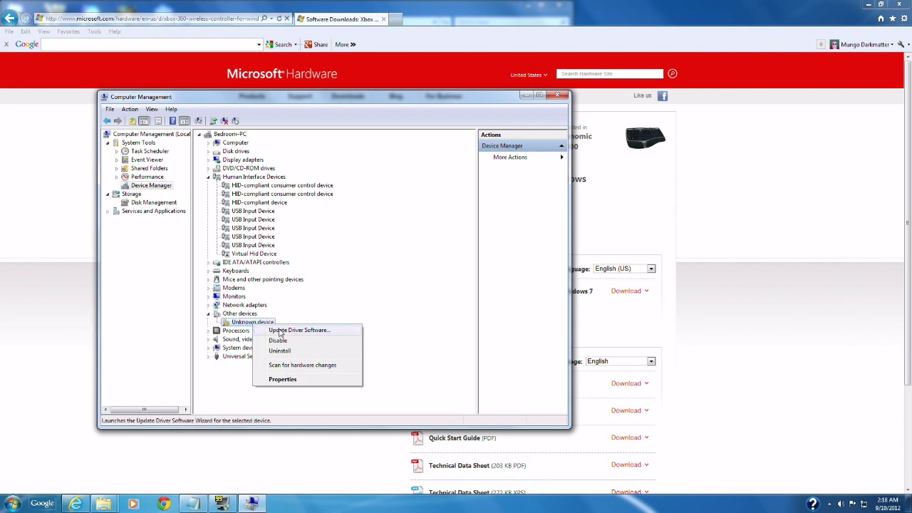
{"action": "left_click", "coordinate": [280, 331]}
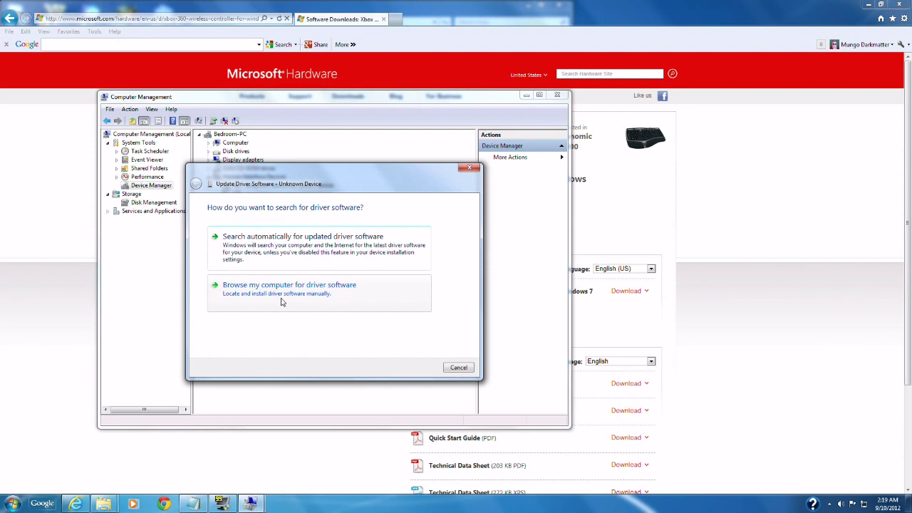
{"action": "left_click", "coordinate": [281, 302]}
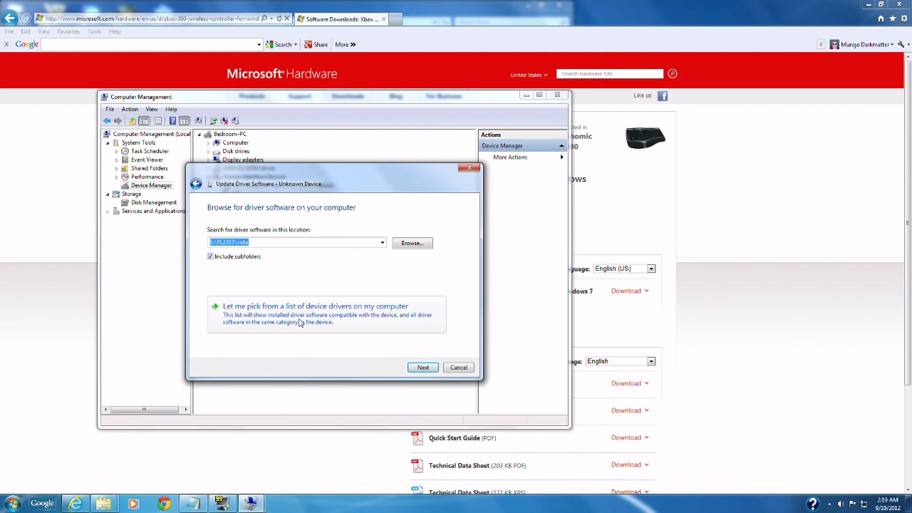
{"action": "left_click", "coordinate": [302, 322]}
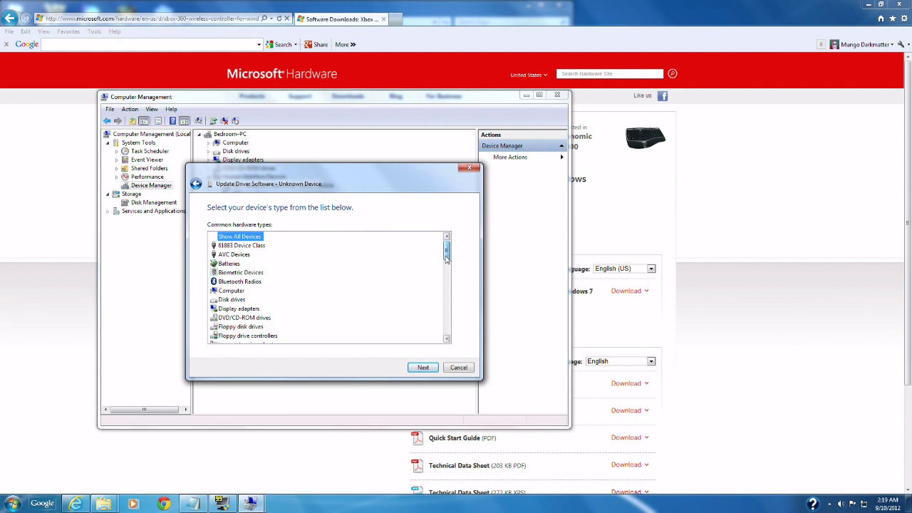
{"action": "left_click_drag", "start_coordinate": [447, 259], "coordinate": [441, 289]}
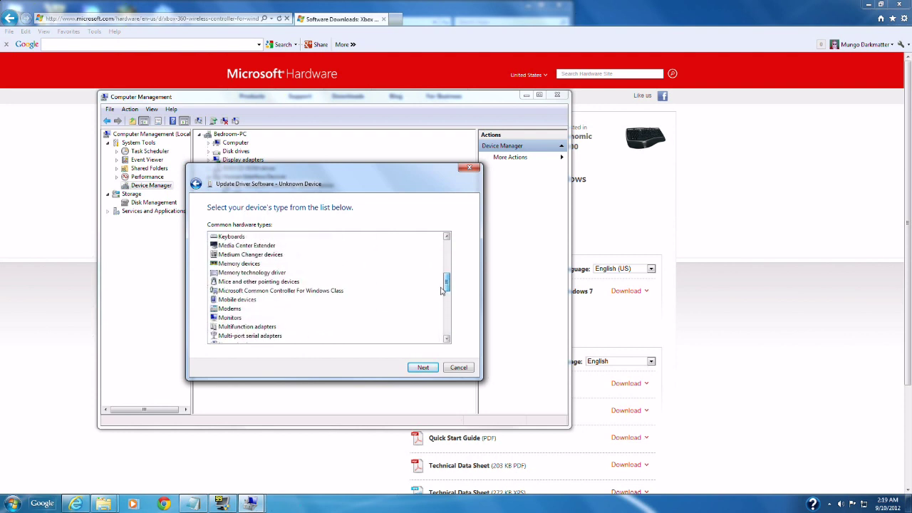
{"action": "left_click", "coordinate": [324, 293]}
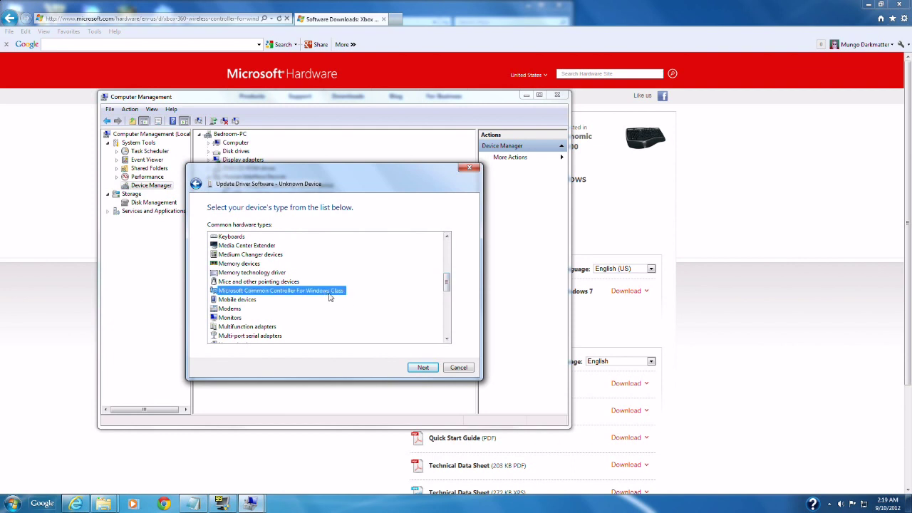
{"action": "left_click", "coordinate": [423, 367]}
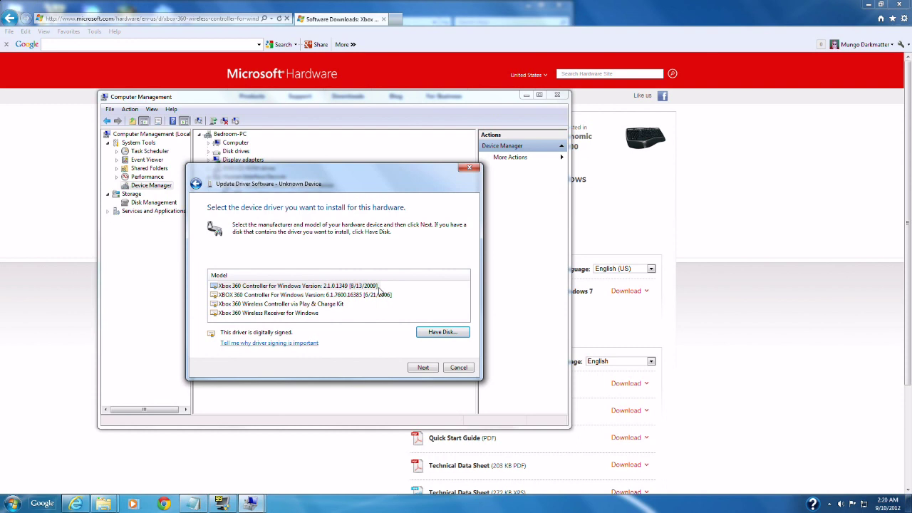
Step: Install the Xbox 360 Controller for Windows 2.1.0.1349 driver, accepting the unverified-driver warning
{"action": "left_click", "coordinate": [379, 287]}
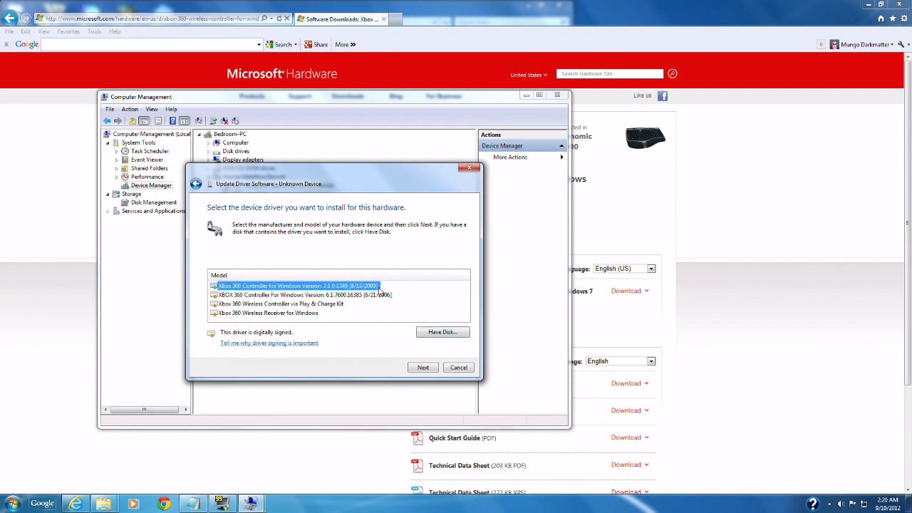
{"action": "left_click", "coordinate": [422, 368]}
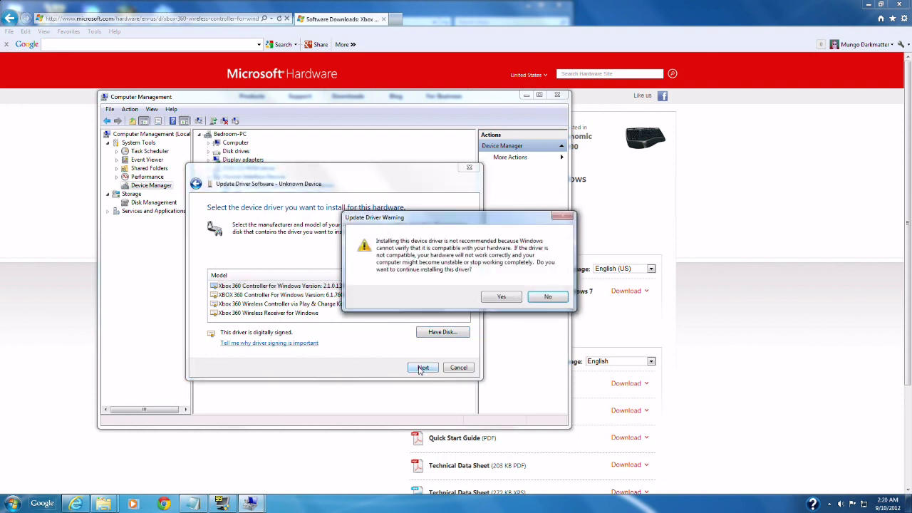
{"action": "left_click", "coordinate": [499, 297]}
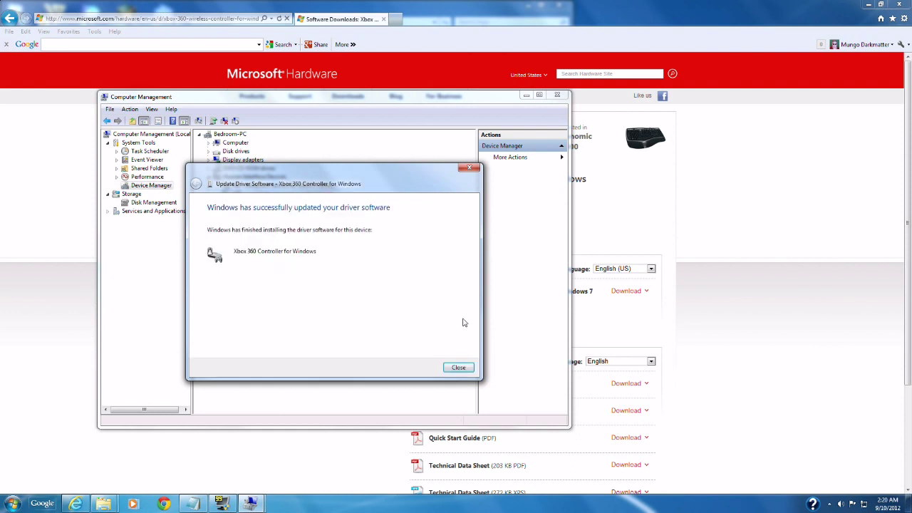
{"action": "left_click", "coordinate": [470, 369]}
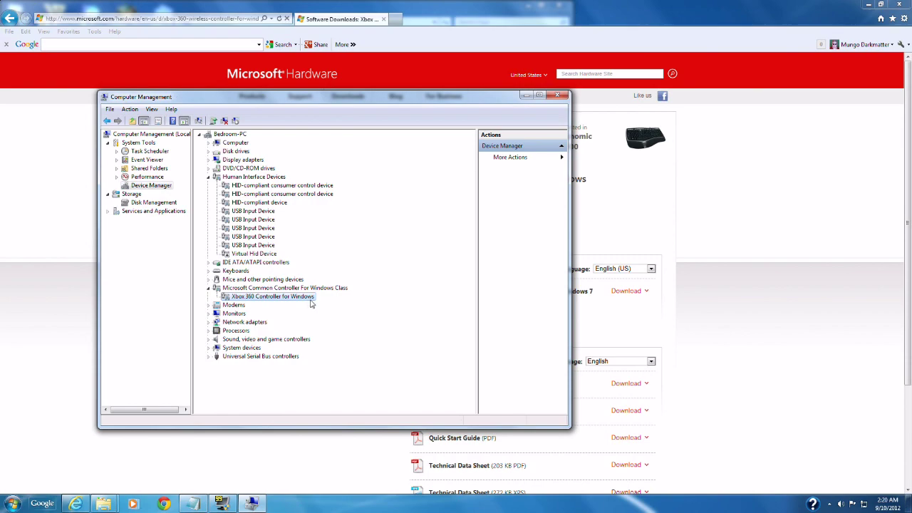
{"action": "left_click_drag", "start_coordinate": [392, 91], "coordinate": [469, 204]}
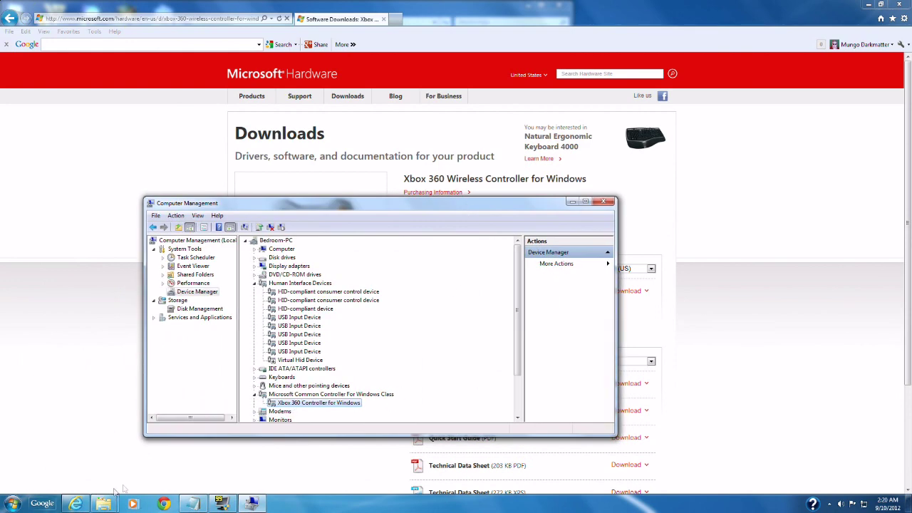
Step: Launch Microsoft Xbox 360 Accessories Status from the Microsoft Xbox 360 Accessories folder in All Programs
{"action": "left_click", "coordinate": [12, 506]}
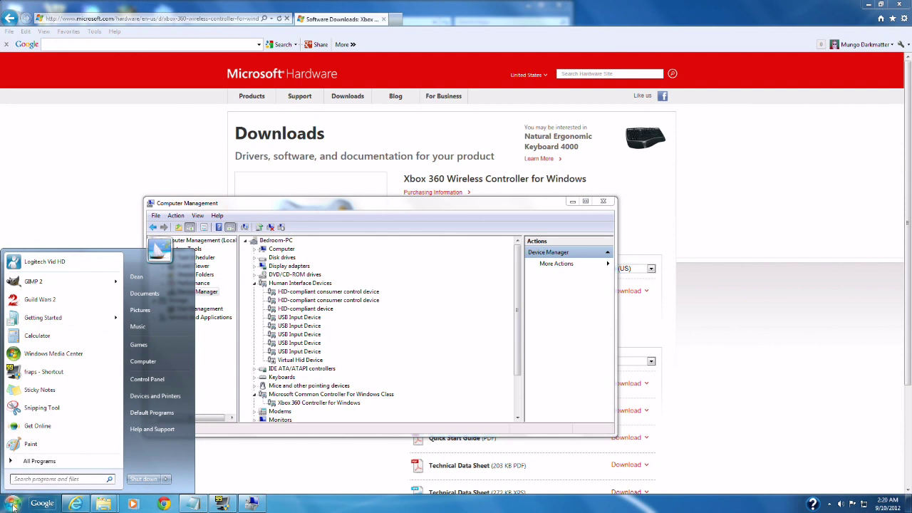
{"action": "left_click", "coordinate": [40, 461]}
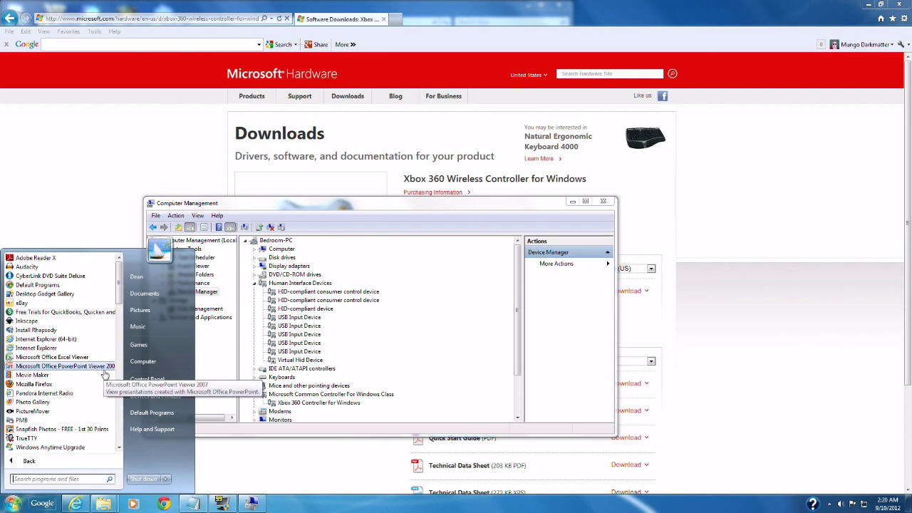
{"action": "left_click_drag", "start_coordinate": [122, 300], "coordinate": [111, 385]}
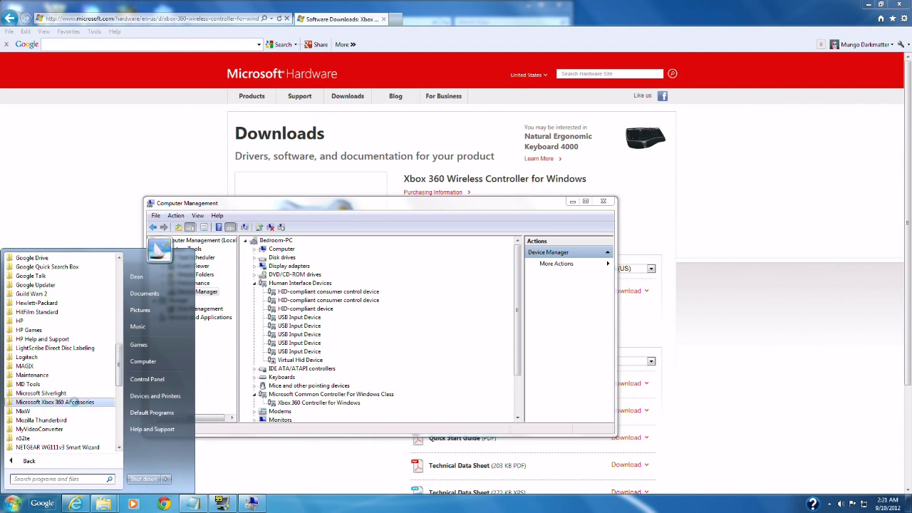
{"action": "left_click", "coordinate": [74, 403]}
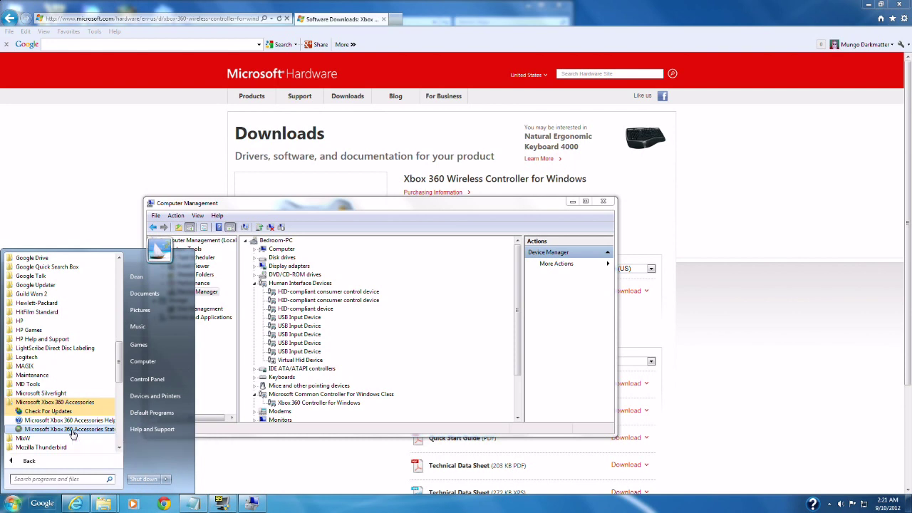
{"action": "left_click", "coordinate": [72, 431]}
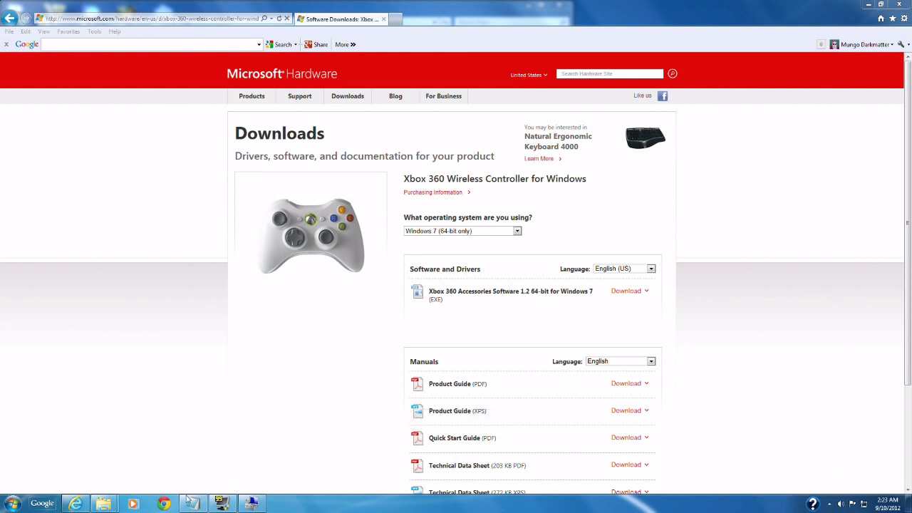
Step: Relaunch Microsoft Xbox 360 Accessories Status from the All Programs list
{"action": "left_click", "coordinate": [12, 504]}
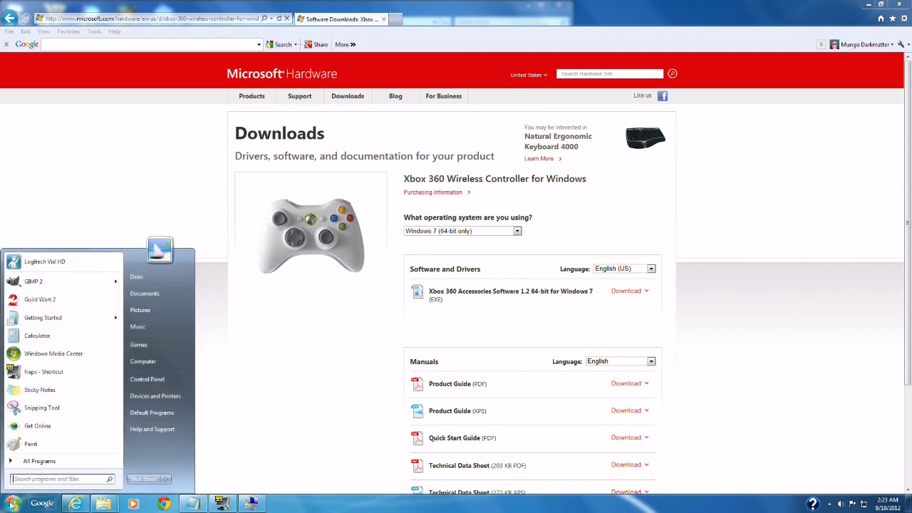
{"action": "left_click", "coordinate": [60, 461]}
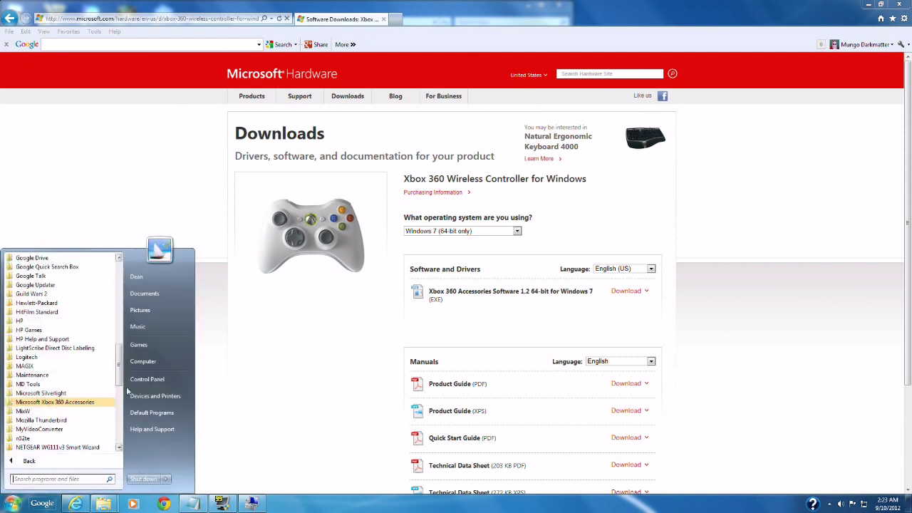
{"action": "scroll", "coordinate": [119, 376], "scroll_direction": "down", "scroll_amount": 1}
{"action": "left_click_drag", "start_coordinate": [119, 376], "coordinate": [114, 432]}
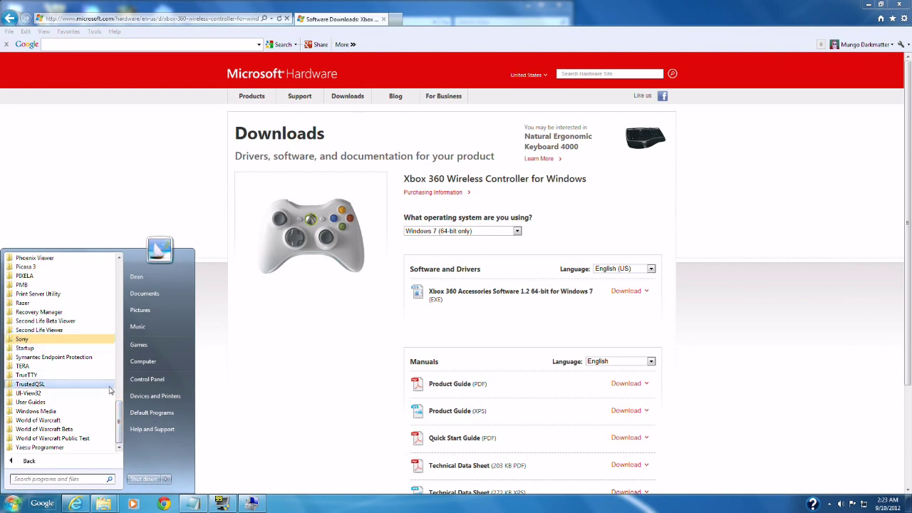
{"action": "left_click_drag", "start_coordinate": [120, 416], "coordinate": [119, 380]}
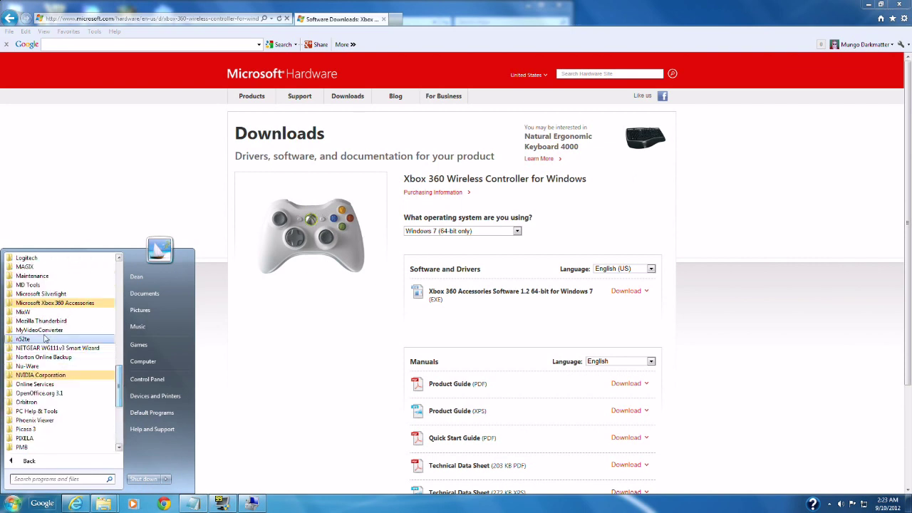
{"action": "left_click", "coordinate": [17, 305]}
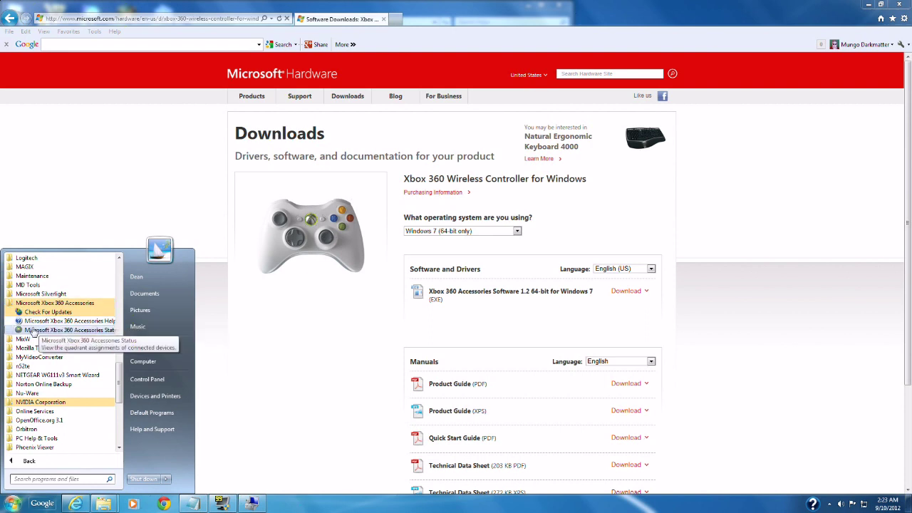
{"action": "left_click", "coordinate": [36, 330]}
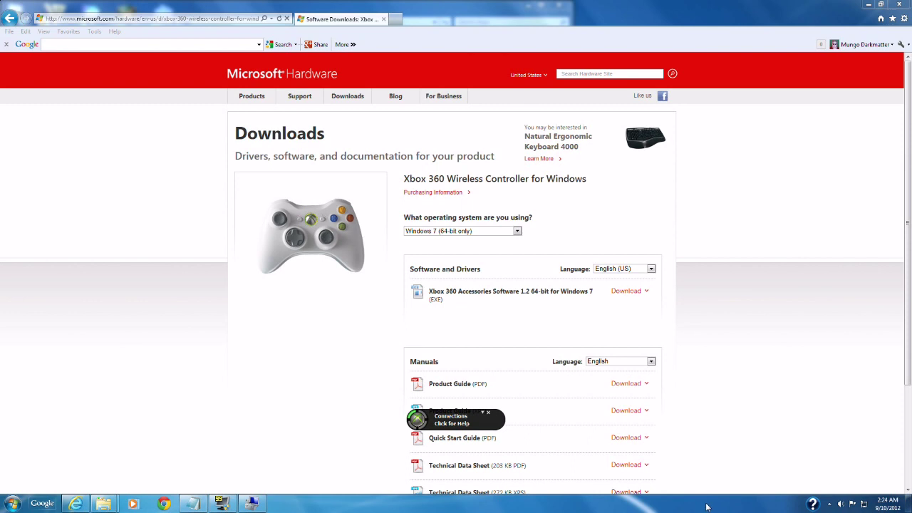
{"action": "left_click", "coordinate": [192, 505]}
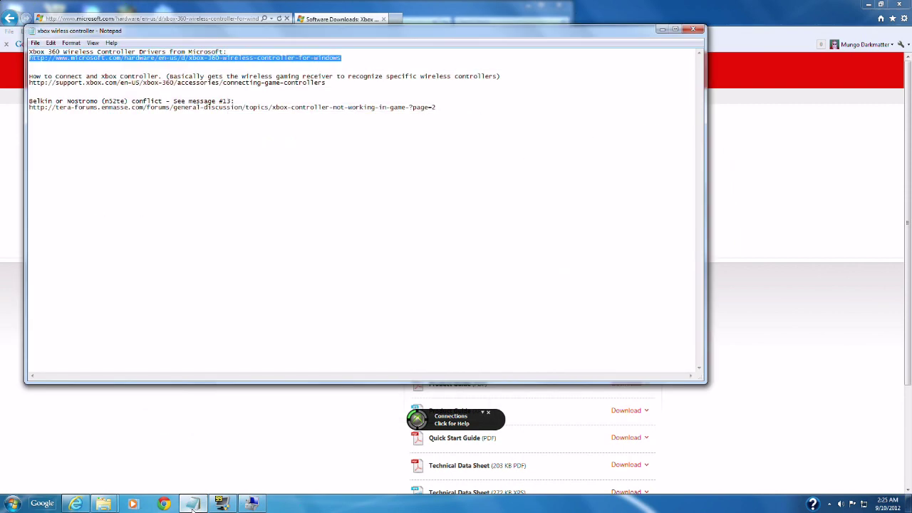
{"action": "left_click", "coordinate": [661, 31]}
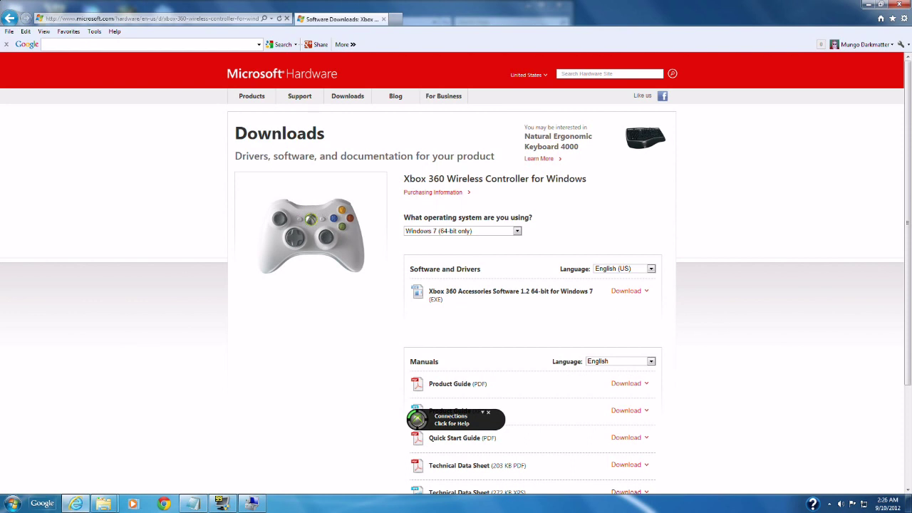
Step: Reopen Device Manager and check both HID-compliant consumer control device entries under Human Interface Devices
{"action": "left_click", "coordinate": [13, 504]}
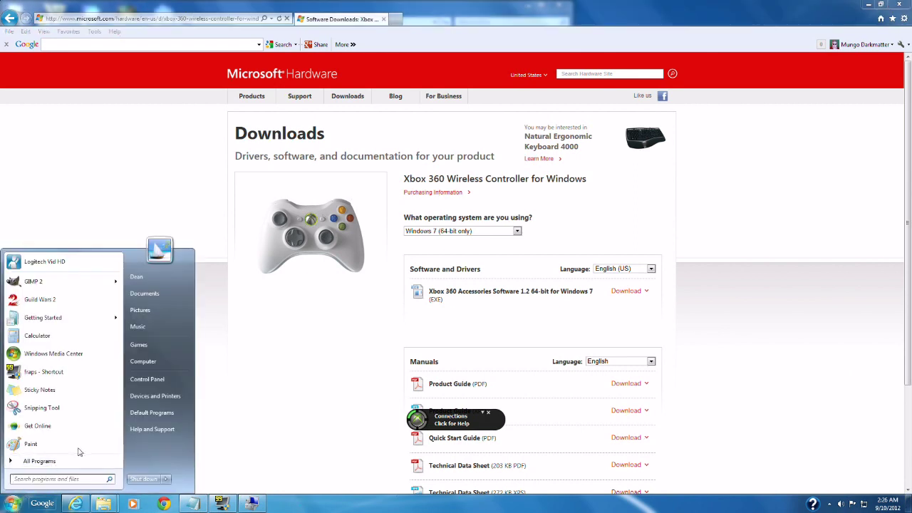
{"action": "right_click", "coordinate": [161, 366]}
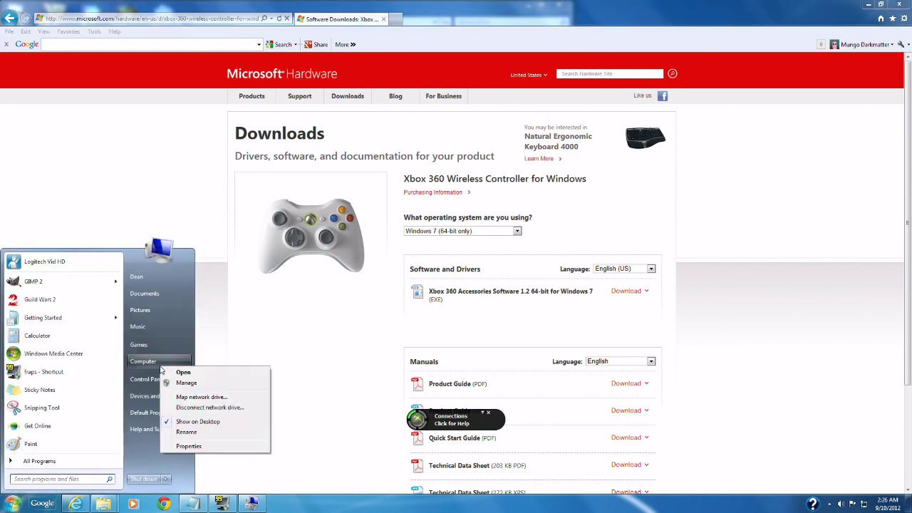
{"action": "left_click", "coordinate": [186, 383]}
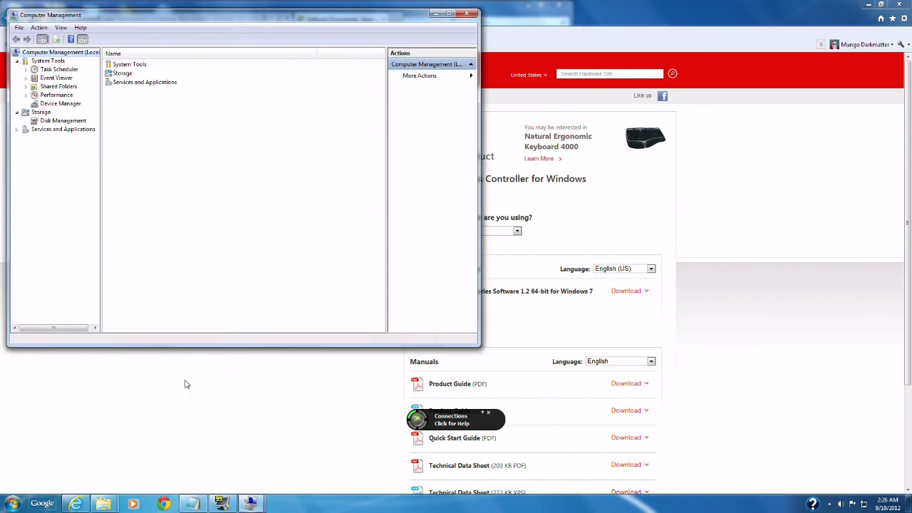
{"action": "left_click", "coordinate": [57, 104]}
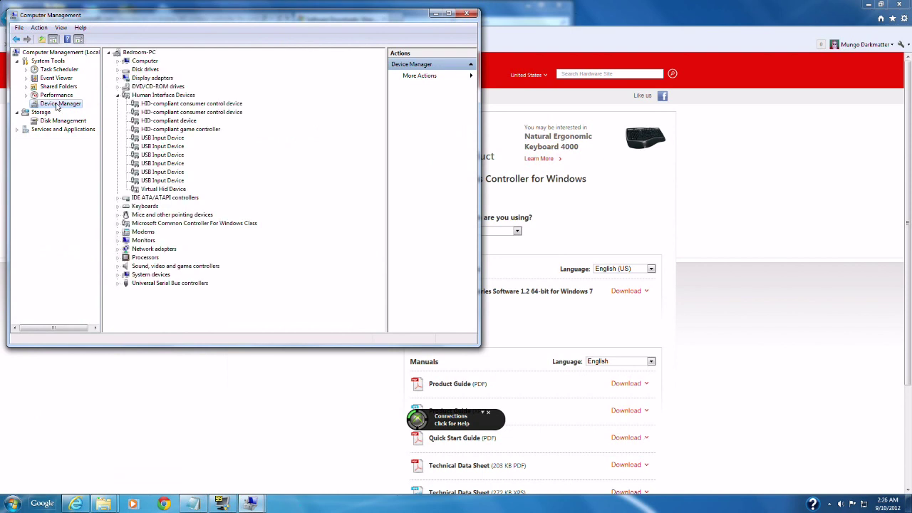
{"action": "left_click", "coordinate": [180, 104]}
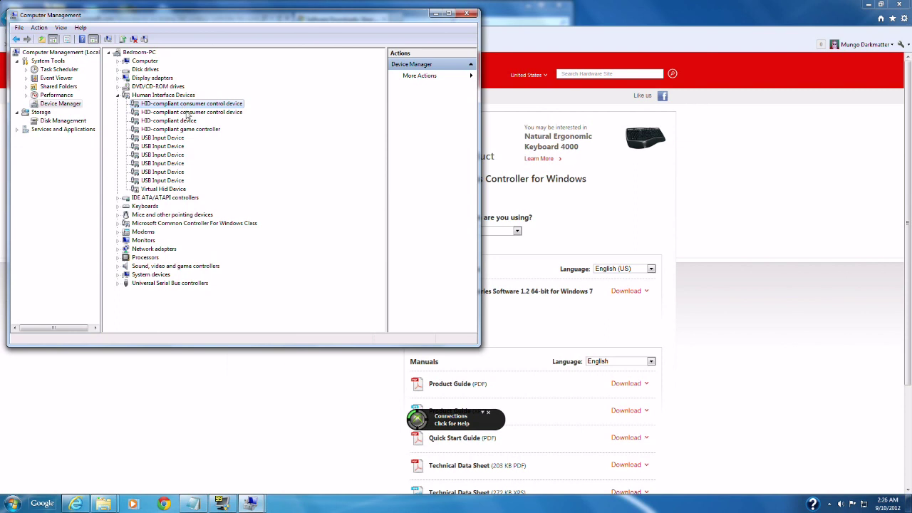
{"action": "left_click", "coordinate": [186, 112]}
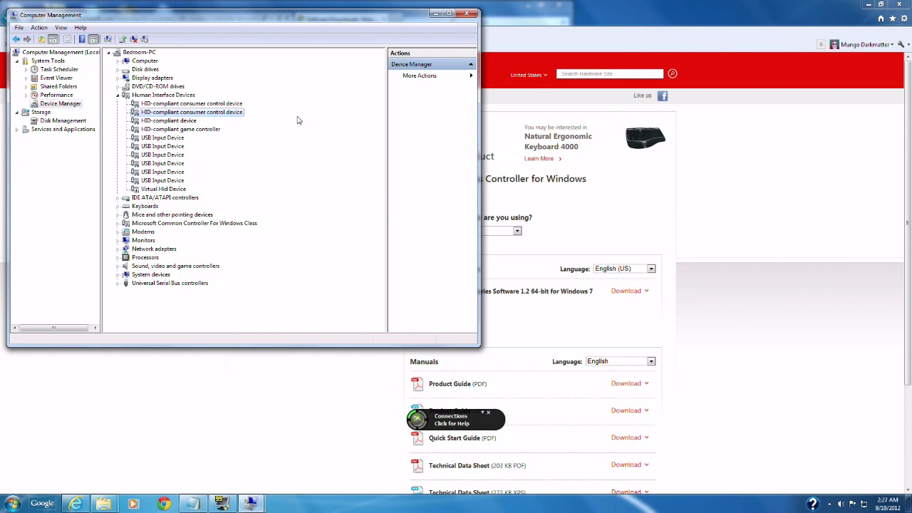
Step: Close Computer Management and minimize the Microsoft Hardware downloads page in Internet Explorer
{"action": "left_click", "coordinate": [471, 14]}
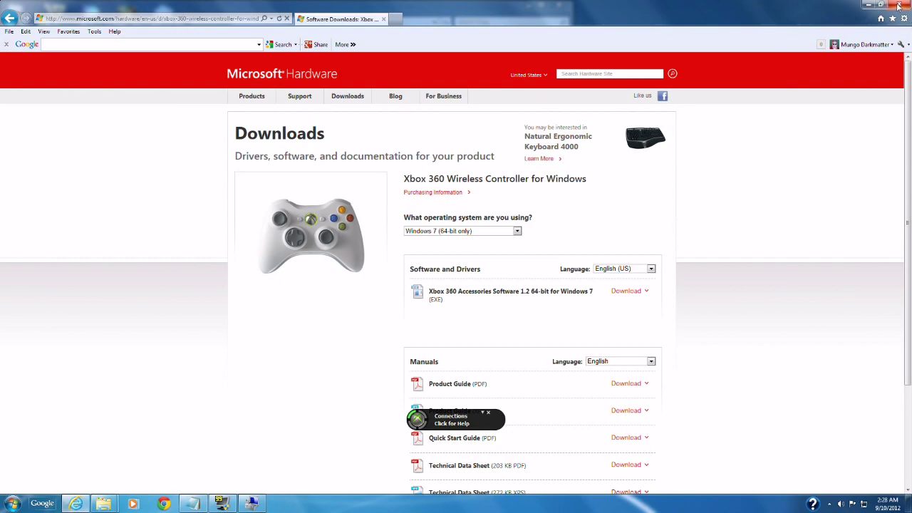
{"action": "left_click", "coordinate": [871, 7]}
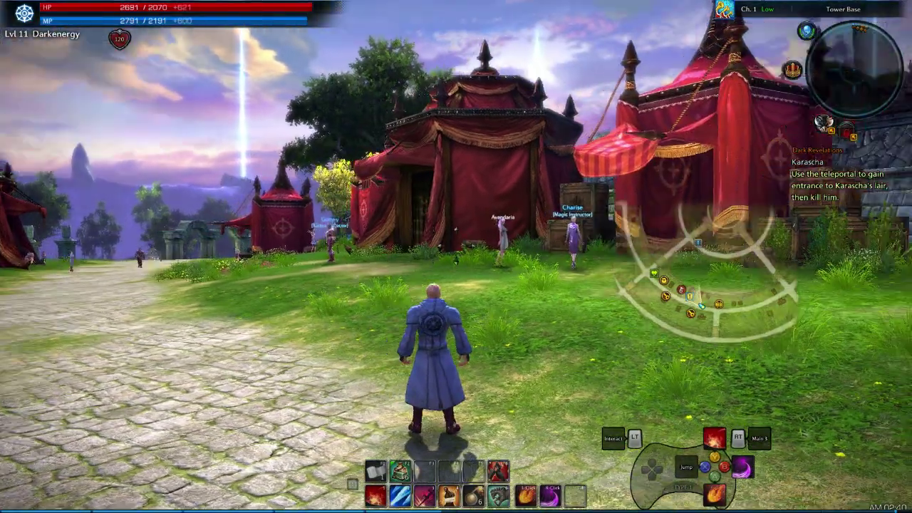
Step: Run the TERA character forward, jump, then cast the fire spell and a fire pillar
{"action": "key", "text": "w"}
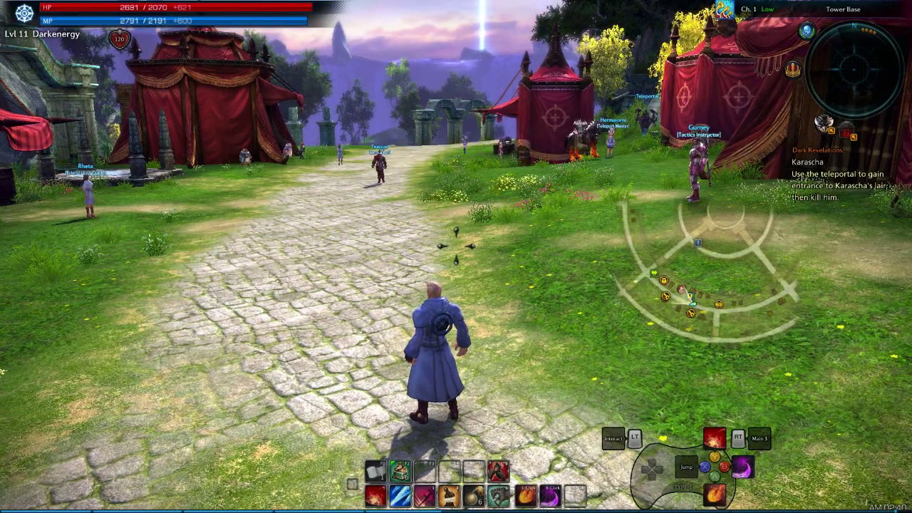
{"action": "key", "text": "w"}
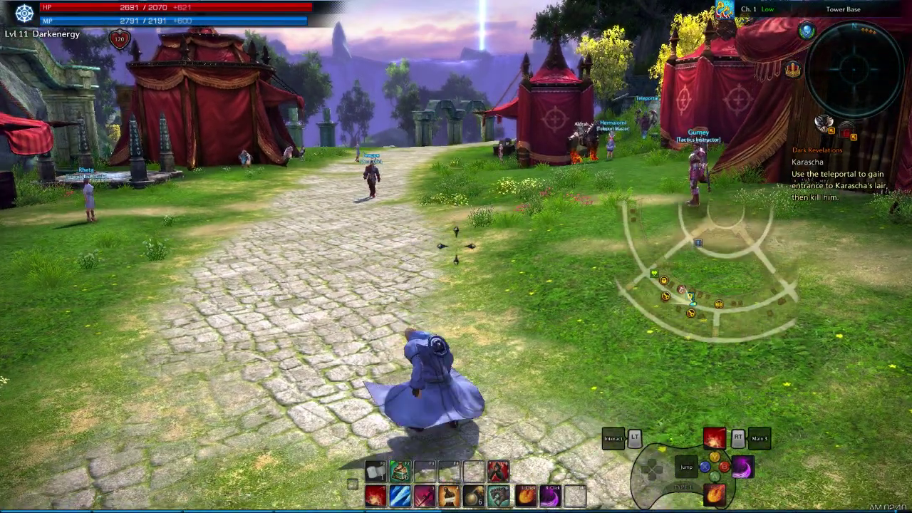
{"action": "key", "text": "space"}
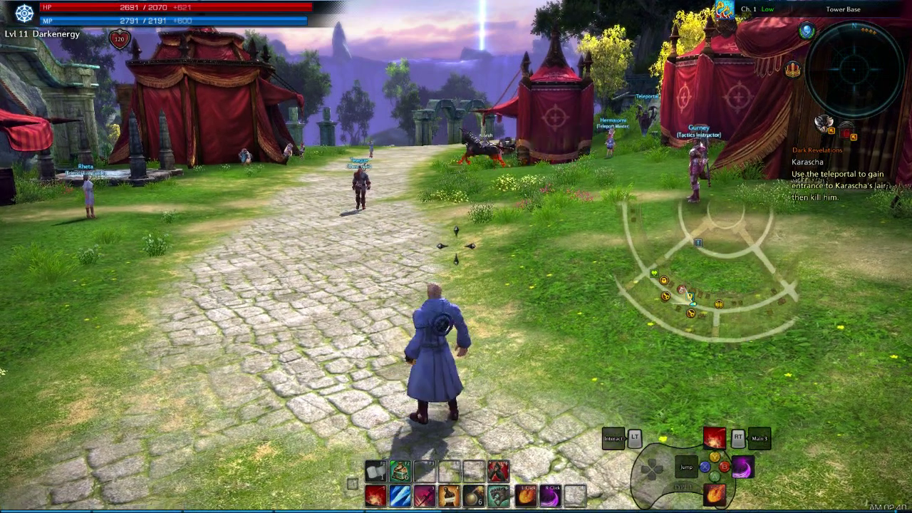
{"action": "key", "text": "1"}
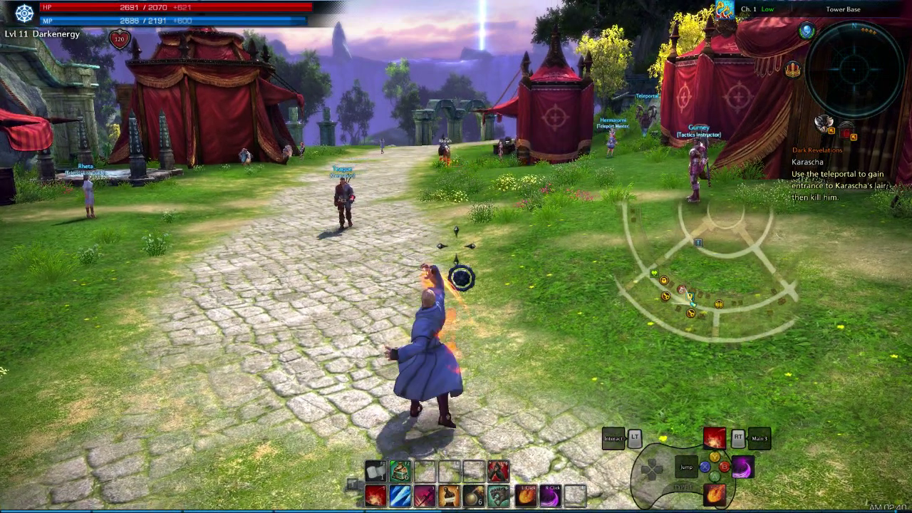
{"action": "right_click", "coordinate": [456, 246]}
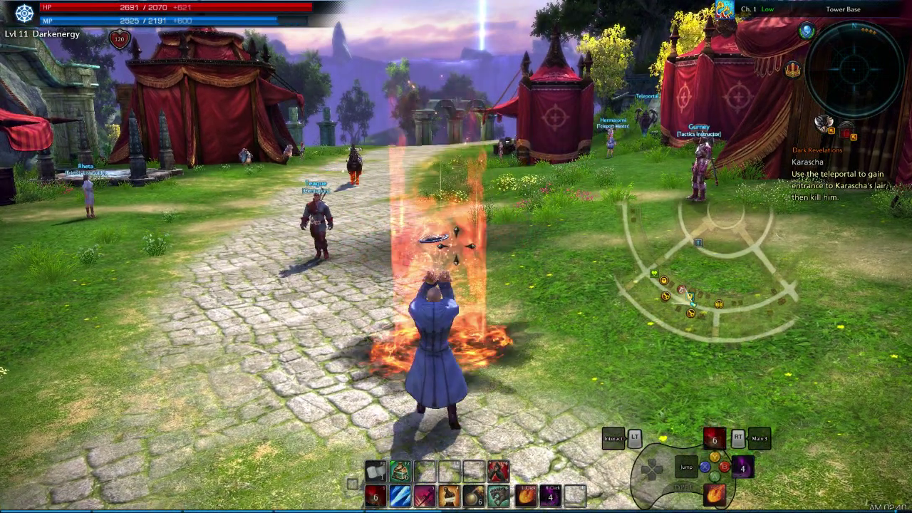